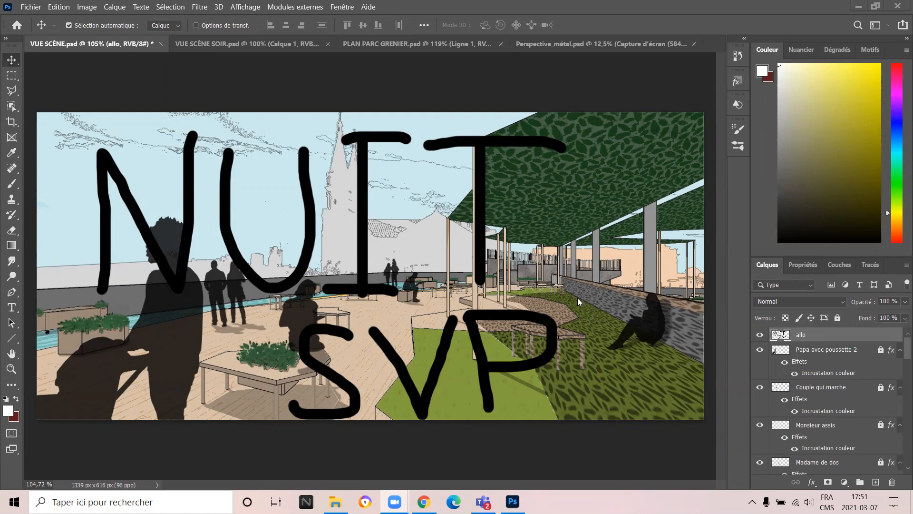
# Hide the "allo" layer and add a new layer named "obscurité" above it.
pyautogui.click(760, 334)
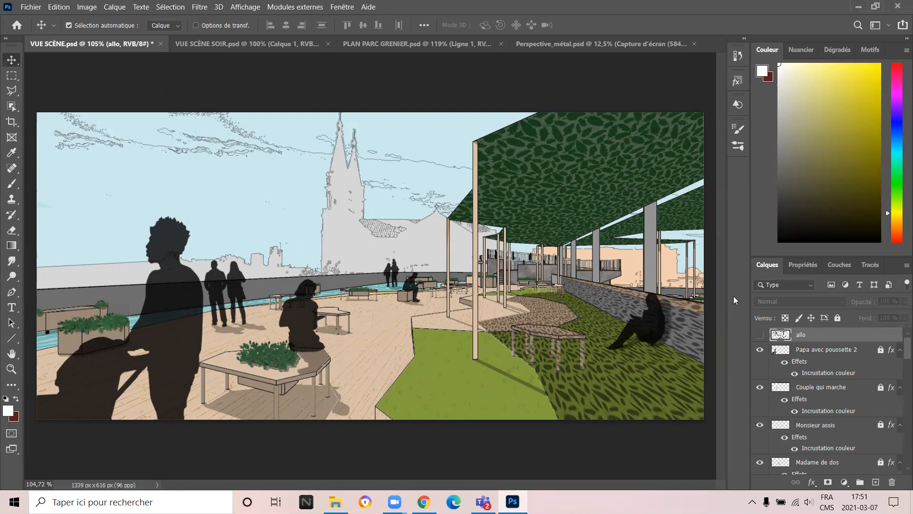
pyautogui.click(876, 482)
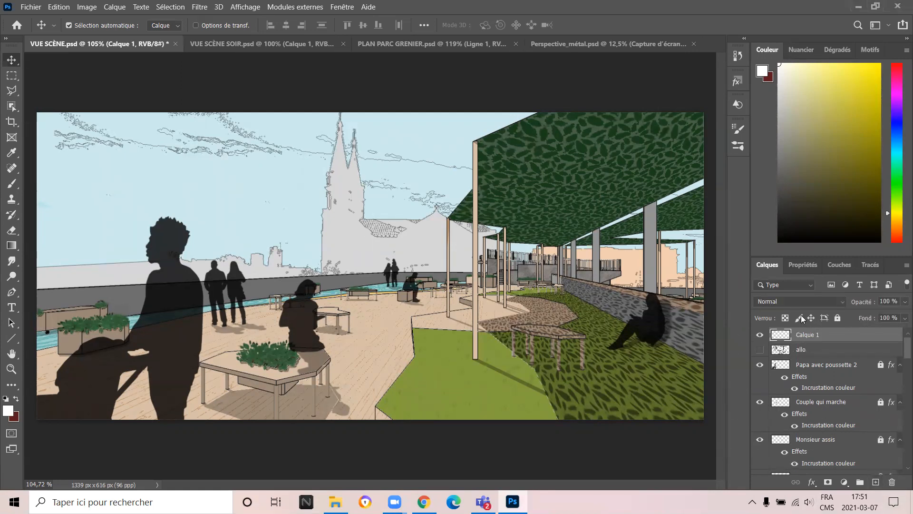
pyautogui.doubleClick(814, 334)
pyautogui.write('obscurité')
pyautogui.press('Return')
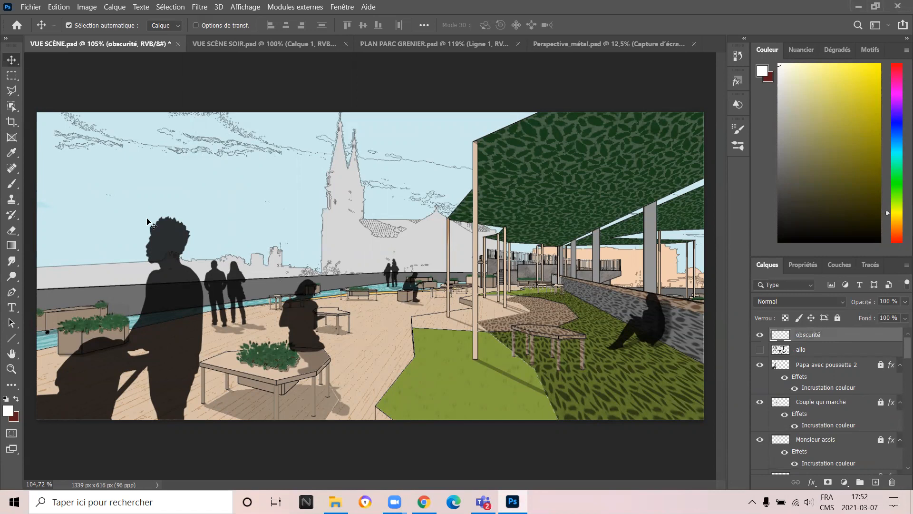
# Brush black across the scene on the obscurité layer with a 1500 px brush at 20 % opacity.
pyautogui.click(12, 184)
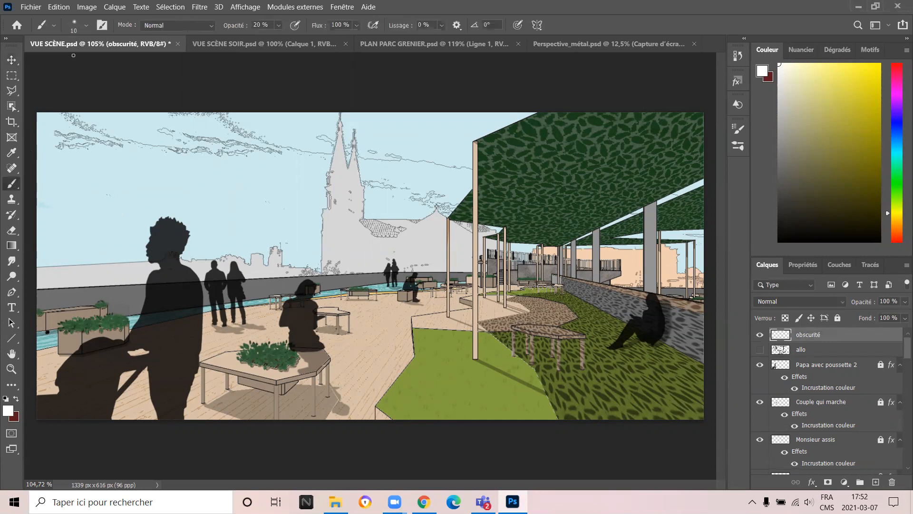
pyautogui.click(87, 25)
pyautogui.write('1500')
pyautogui.press('Return')
pyautogui.click(780, 240)
pyautogui.moveTo(130, 207); pyautogui.dragTo(361, 205)
# Set the brush opacity to 100 % and cover the whole scene in solid black.
pyautogui.moveTo(269, 25); pyautogui.dragTo(254, 25)
pyautogui.write('001')
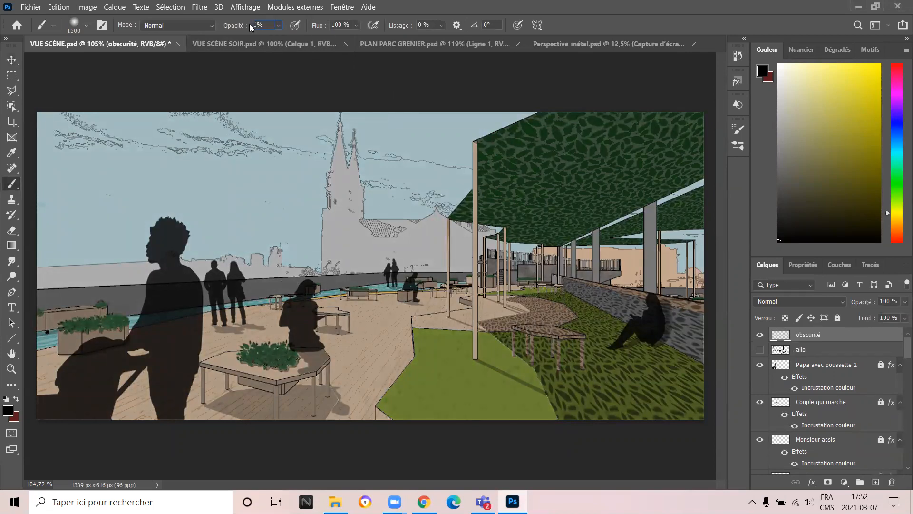
pyautogui.moveTo(169, 235); pyautogui.dragTo(156, 264)
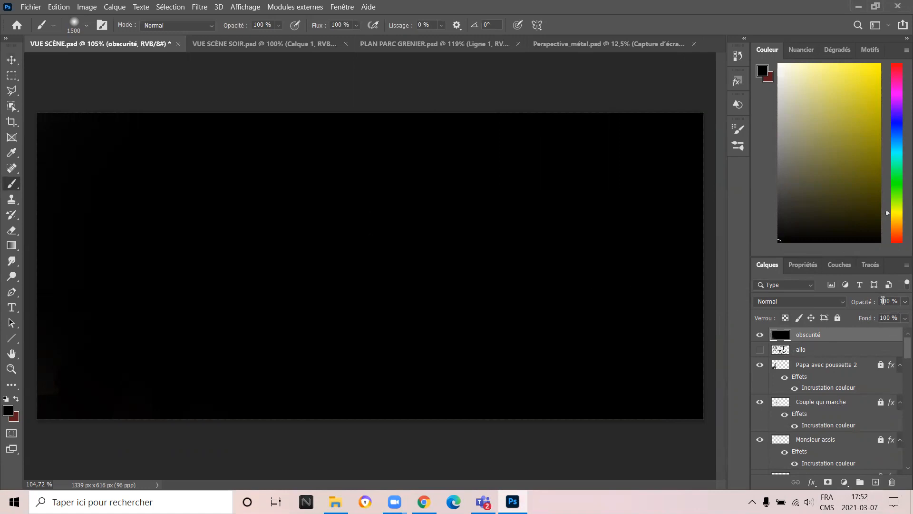
# Try the obscurité layer at 40 % opacity and set it to 60 %.
pyautogui.click(892, 300)
pyautogui.write('40')
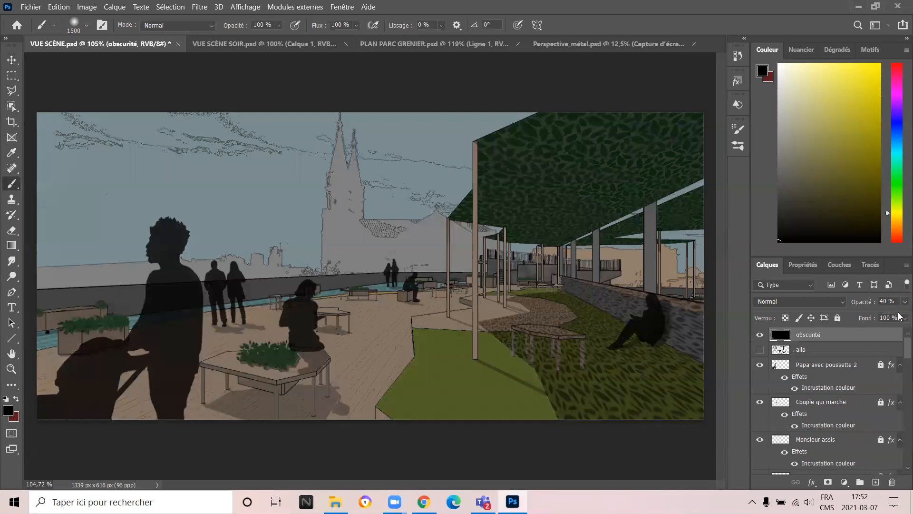
pyautogui.press('Return')
pyautogui.write('60')
pyautogui.press('Return')
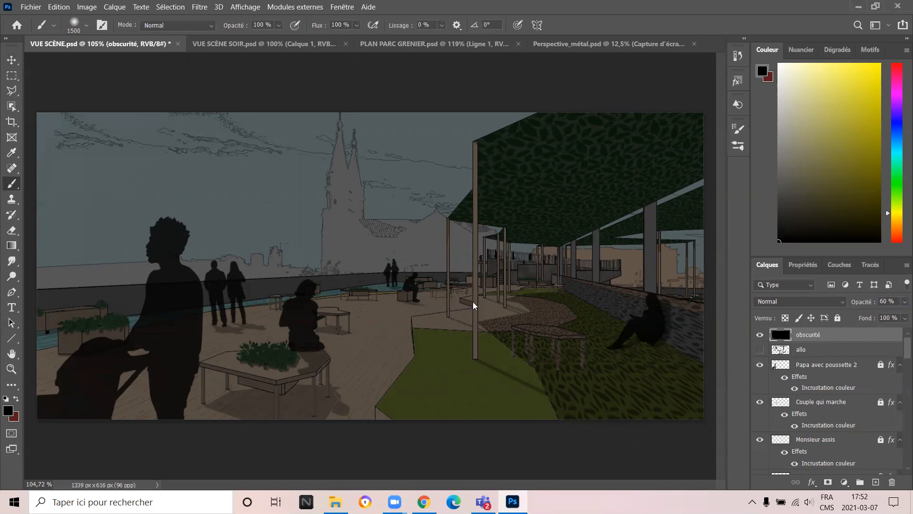
# Add a new layer named "lumières" above the obscurité layer.
pyautogui.click(876, 482)
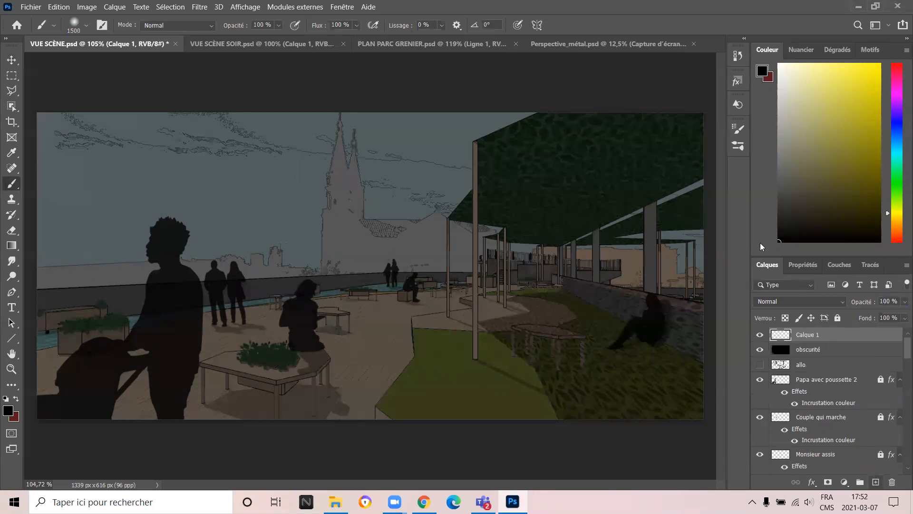
pyautogui.doubleClick(808, 336)
pyautogui.write('lumières')
pyautogui.press('Return')
# Try a black dab in the sky with a 70 px brush and undo it.
pyautogui.click(83, 26)
pyautogui.click(101, 47)
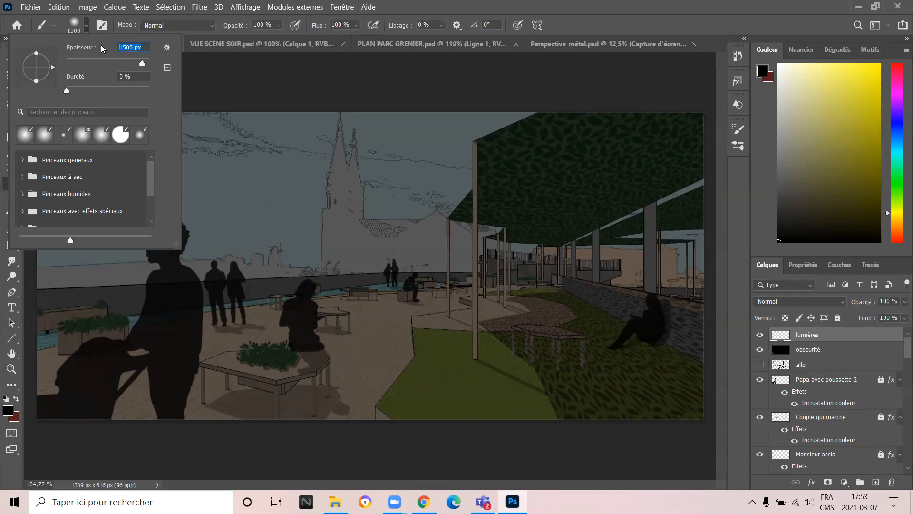
pyautogui.write('70')
pyautogui.click(88, 27)
pyautogui.click(279, 184)
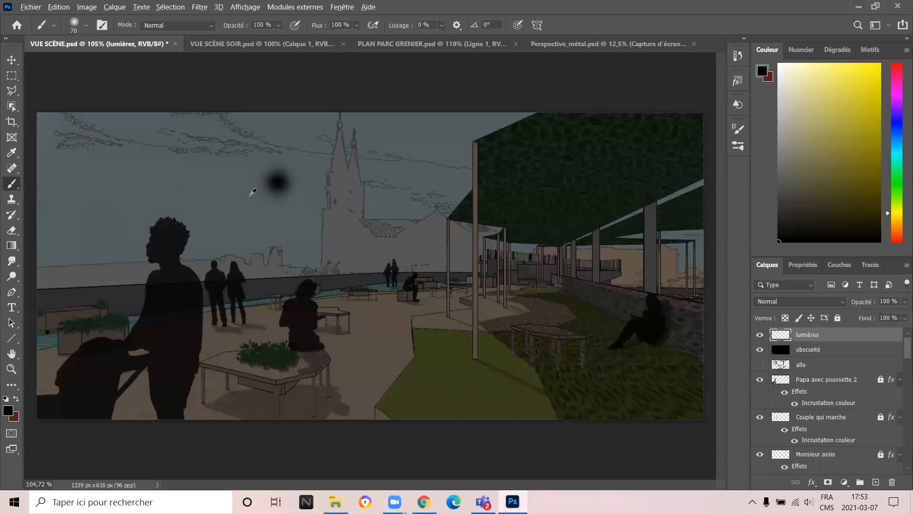
pyautogui.scroll(3, 266, 183)
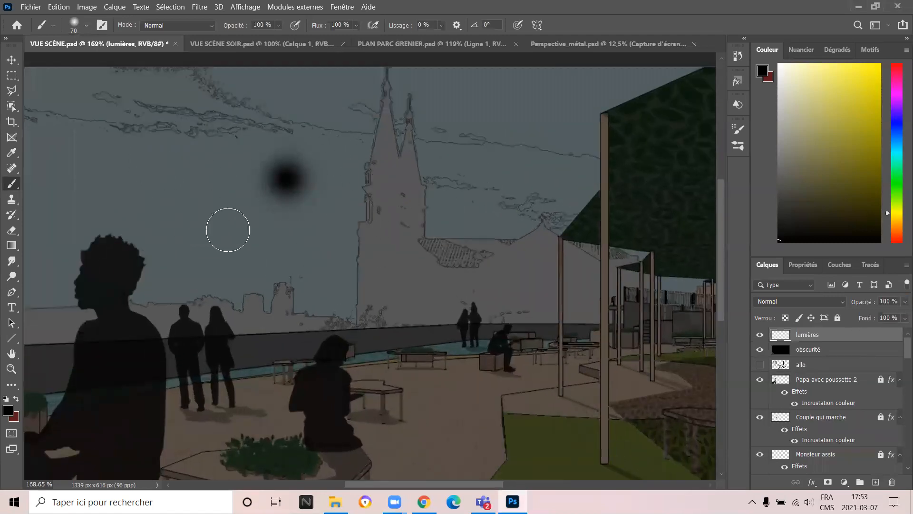
pyautogui.scroll(-2, 257, 168)
pyautogui.scroll(-2, 256, 172)
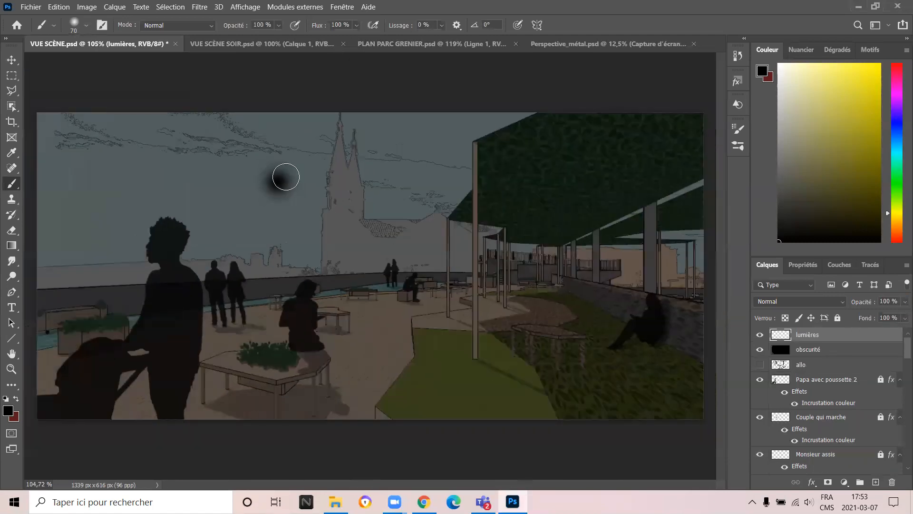
pyautogui.hotkey('ctrl', 'z')
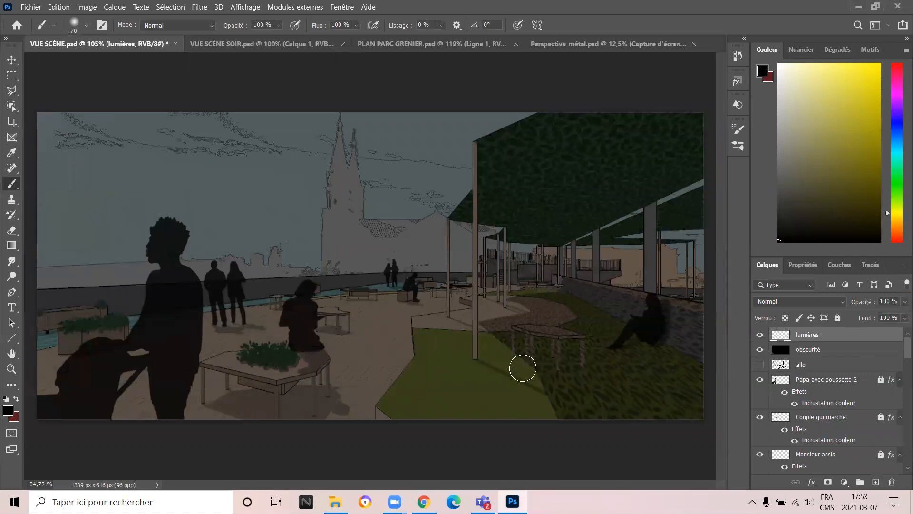
# Paint a pale cream-yellow glow under the foreground planter bench with a 90 px brush at 25 % opacity.
pyautogui.click(789, 79)
pyautogui.moveTo(789, 79)
pyautogui.mouseDown()
pyautogui.moveTo(780, 65)
pyautogui.moveTo(785, 93)
pyautogui.moveTo(817, 77)
pyautogui.moveTo(793, 71)
pyautogui.mouseUp()
pyautogui.click(254, 25)
pyautogui.write('25')
pyautogui.click(87, 25)
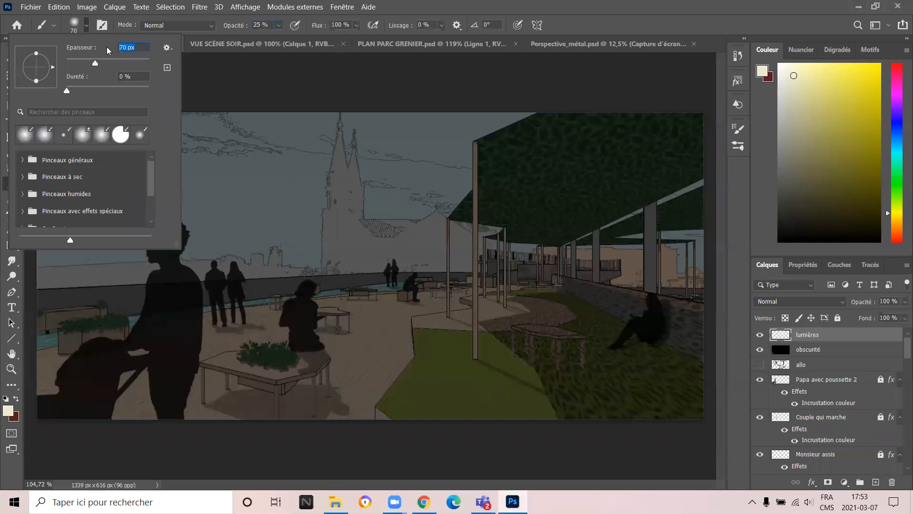
pyautogui.write('90')
pyautogui.press('Return')
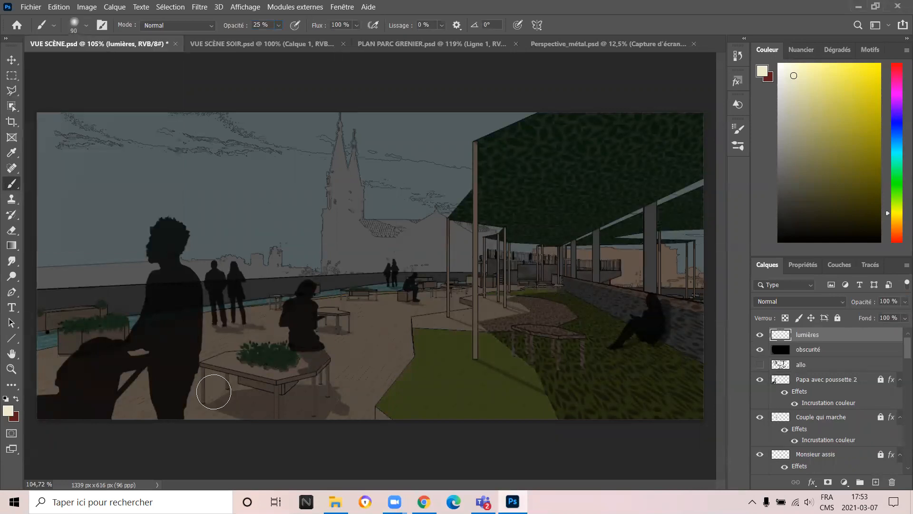
pyautogui.scroll(5, 229, 414)
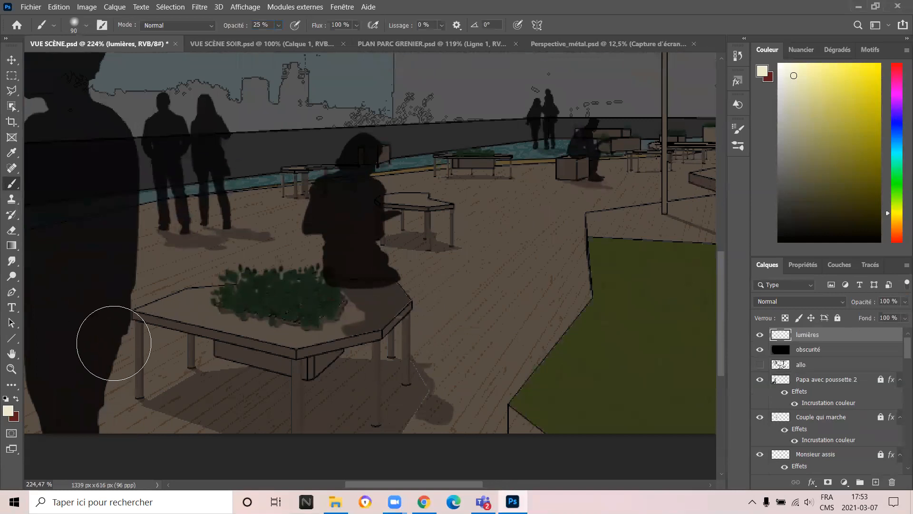
pyautogui.click(138, 338)
pyautogui.moveTo(172, 352)
pyautogui.mouseDown()
pyautogui.moveTo(241, 373)
pyautogui.moveTo(353, 365)
pyautogui.moveTo(459, 295)
pyautogui.mouseUp()
pyautogui.scroll(-6, 314, 329)
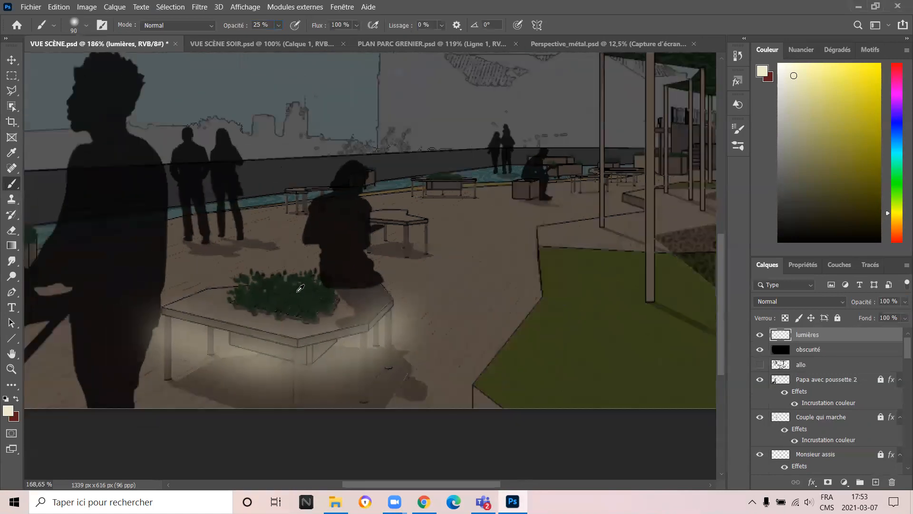
pyautogui.scroll(7, 306, 333)
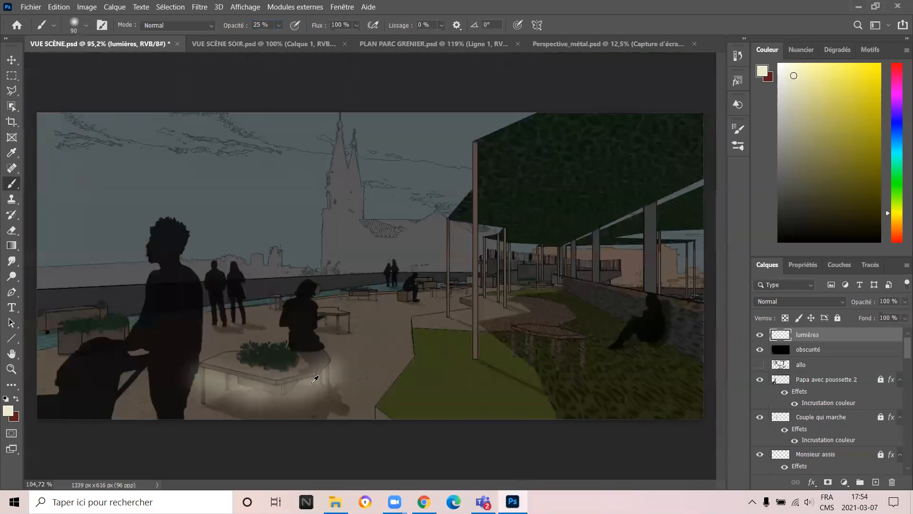
pyautogui.scroll(-4, 271, 409)
pyautogui.scroll(4, 286, 411)
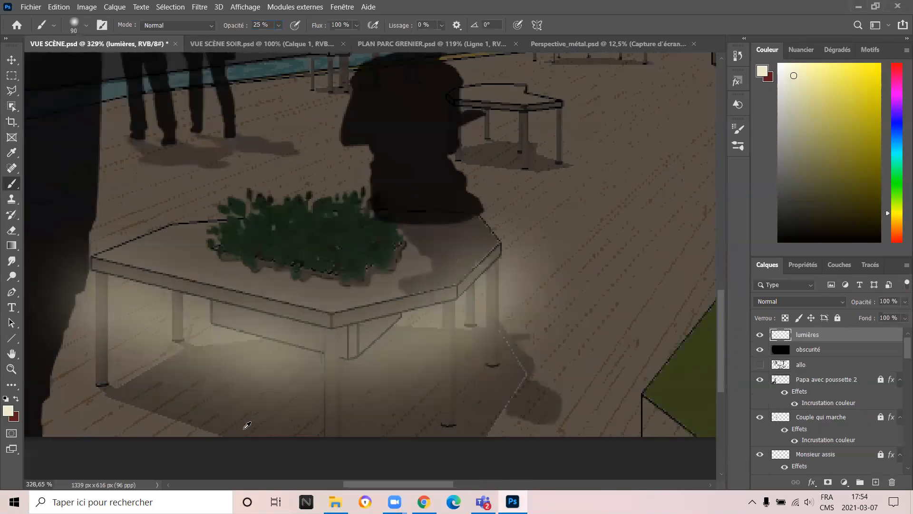
pyautogui.scroll(-1, 327, 415)
pyautogui.scroll(-2, 285, 414)
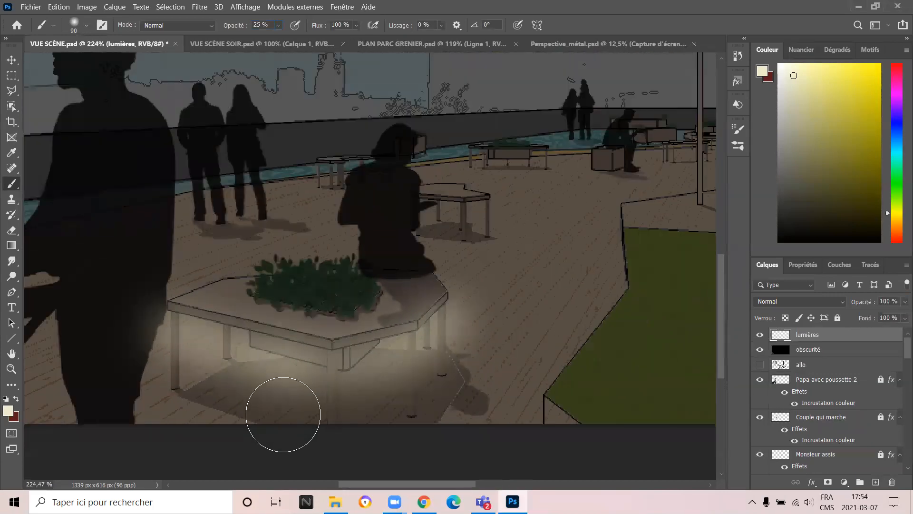
pyautogui.scroll(1, 283, 414)
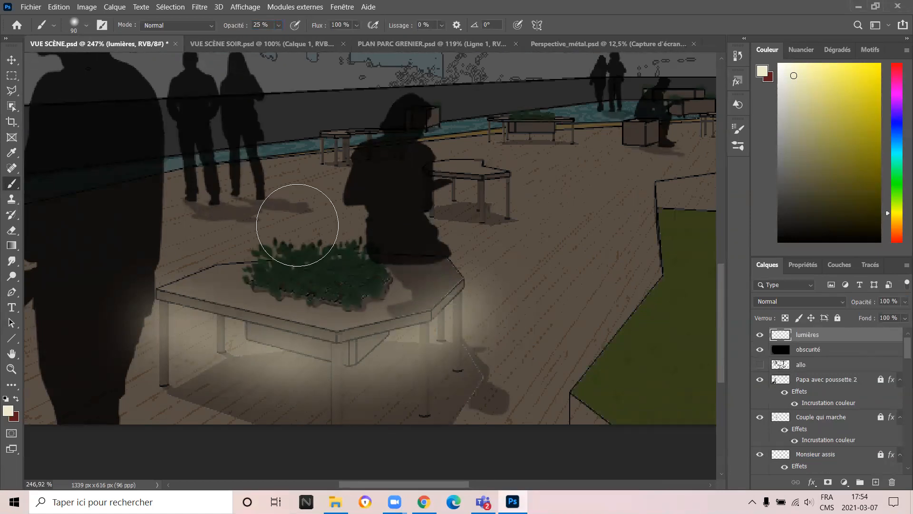
# Set the brush size to 25 px and its opacity to 70 %.
pyautogui.click(87, 26)
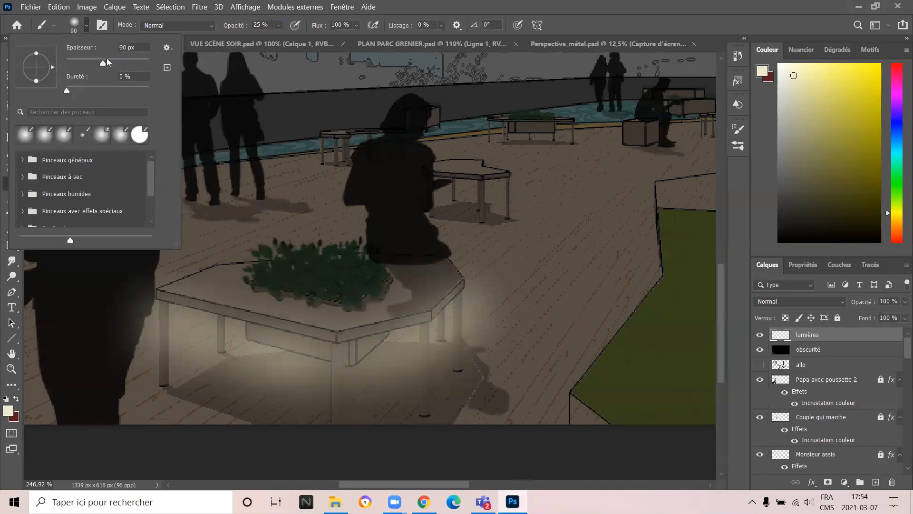
pyautogui.moveTo(134, 46); pyautogui.dragTo(95, 41)
pyautogui.write('25')
pyautogui.press('Return')
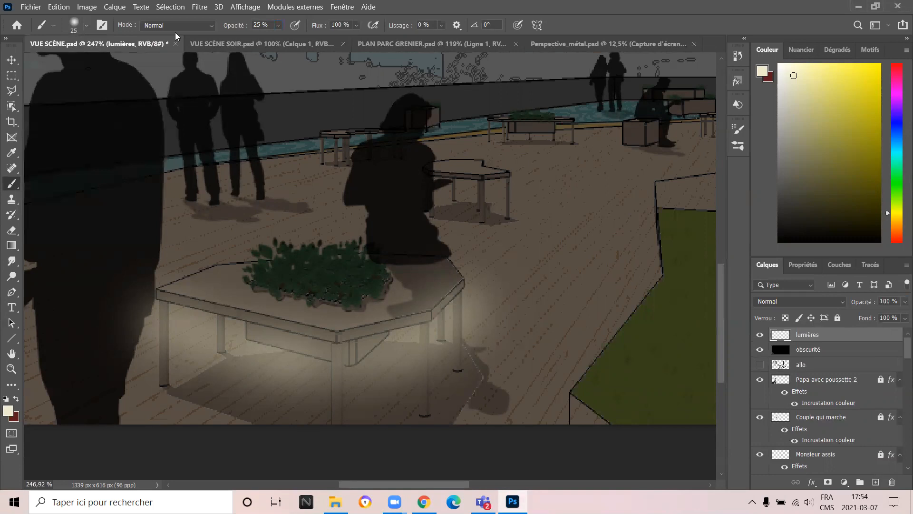
pyautogui.moveTo(270, 24); pyautogui.dragTo(252, 24)
pyautogui.write('17')
pyautogui.write('70')
pyautogui.press('Return')
# Dab a row of evenly spaced light points beneath the foreground planter bench's edge.
pyautogui.scroll(2, 172, 333)
pyautogui.moveTo(177, 307)
pyautogui.mouseDown()
pyautogui.moveTo(179, 296)
pyautogui.moveTo(210, 304)
pyautogui.mouseUp()
pyautogui.click(224, 307)
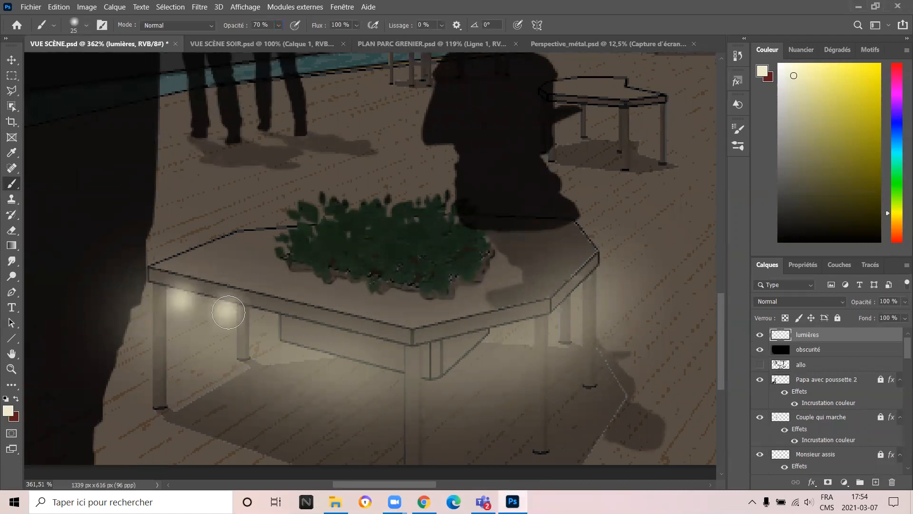
pyautogui.click(279, 321)
pyautogui.click(324, 332)
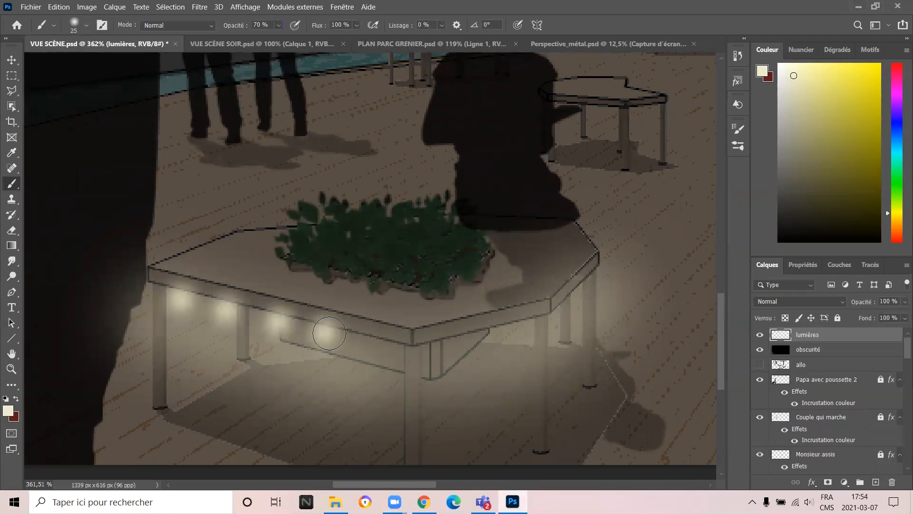
pyautogui.click(374, 346)
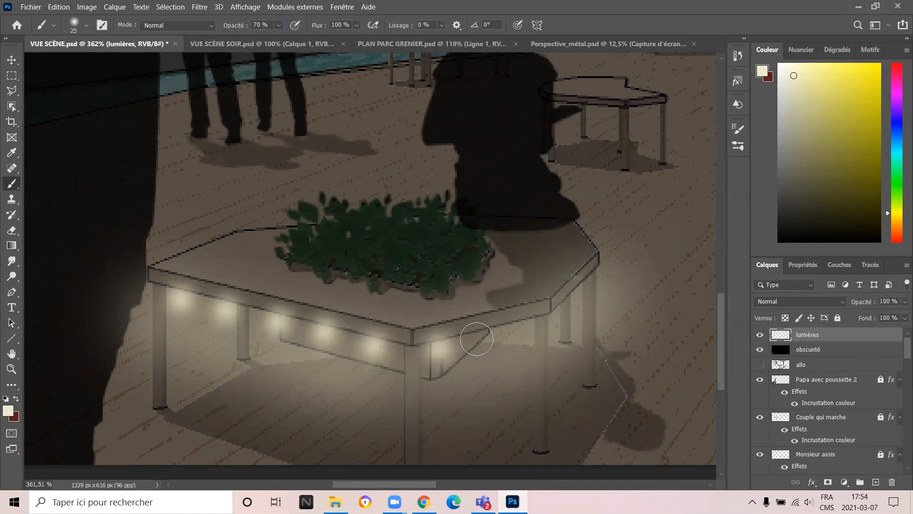
pyautogui.click(476, 338)
pyautogui.click(514, 334)
pyautogui.click(573, 301)
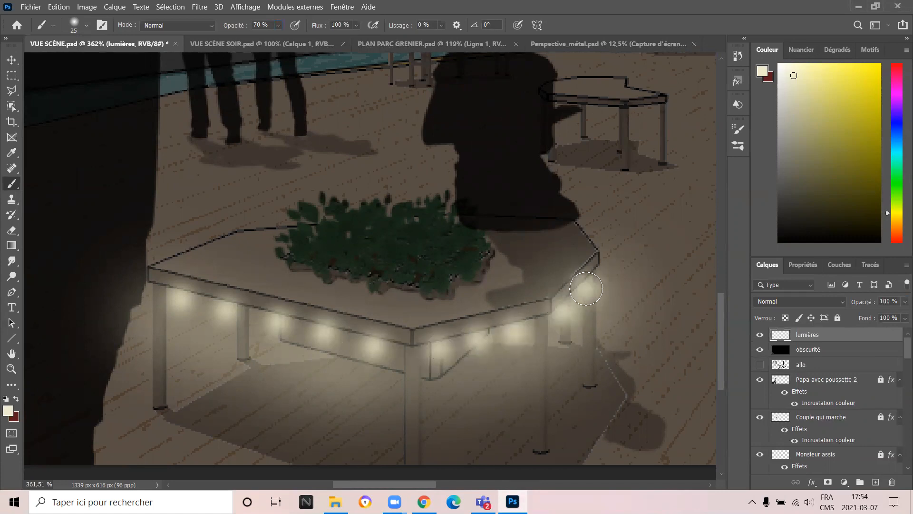
pyautogui.scroll(-5, 449, 311)
pyautogui.scroll(3, 255, 331)
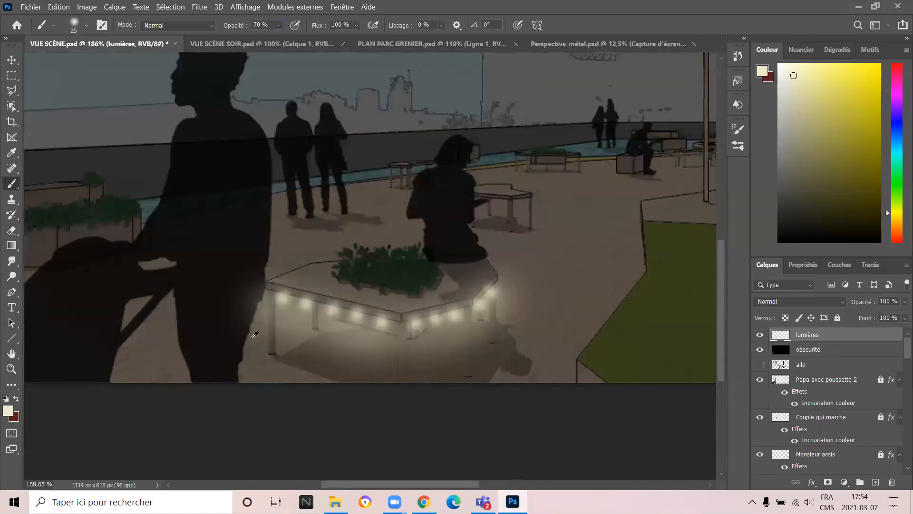
pyautogui.click(211, 293)
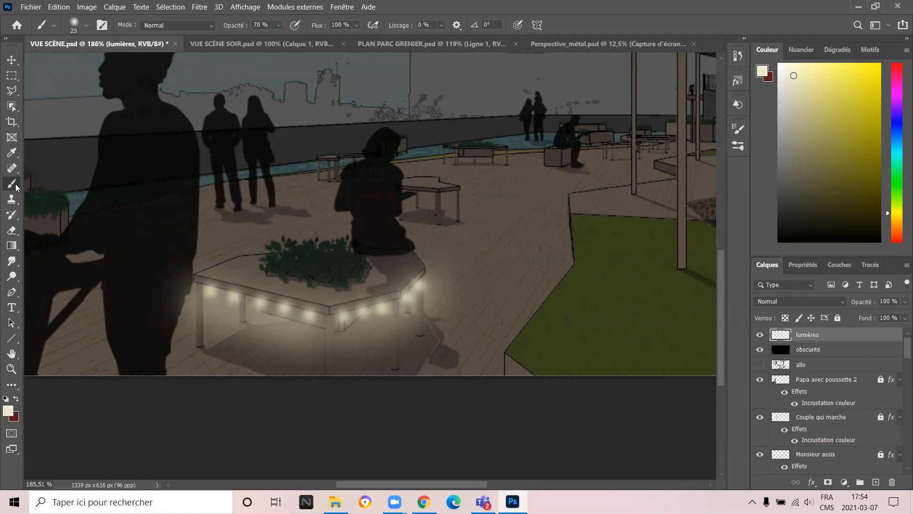
pyautogui.scroll(5, 276, 314)
pyautogui.scroll(-3, 267, 310)
pyautogui.scroll(-4, 200, 308)
pyautogui.scroll(4, 201, 308)
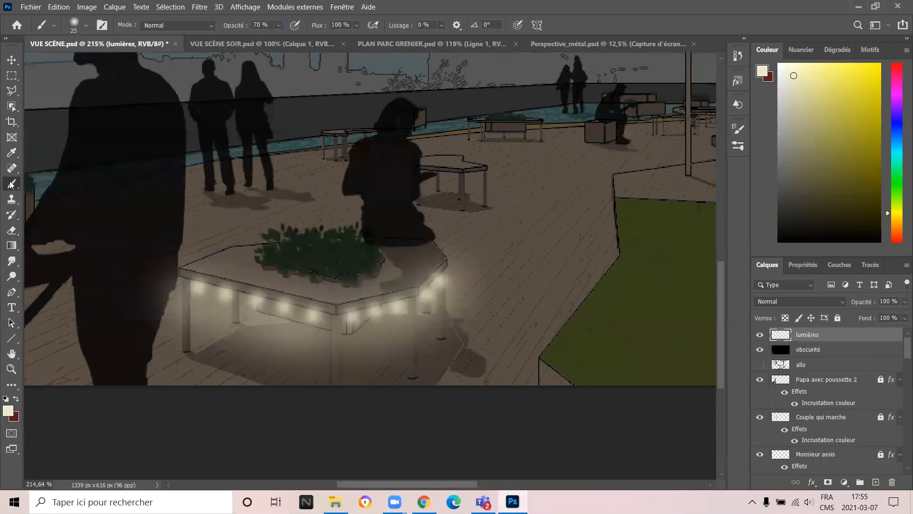
# Set the brush size to 50 px and its opacity to 40 %.
pyautogui.click(86, 26)
pyautogui.click(146, 48)
pyautogui.write('50')
pyautogui.press('Return')
pyautogui.click(268, 25)
pyautogui.moveTo(251, 26); pyautogui.dragTo(248, 26)
pyautogui.press('BackSpace')
pyautogui.write('40')
# Dab a larger soft halo over each light point along the foreground planter bench's edge.
pyautogui.scroll(2, 204, 314)
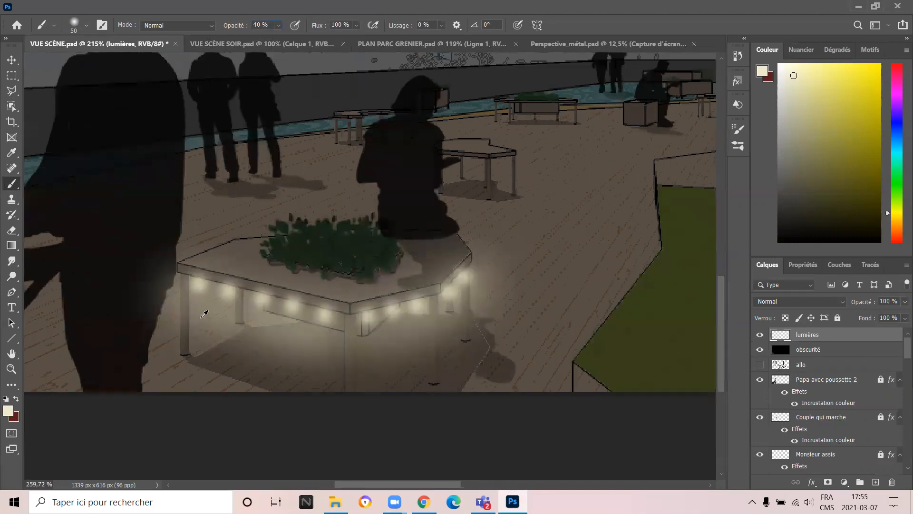
pyautogui.scroll(2, 204, 314)
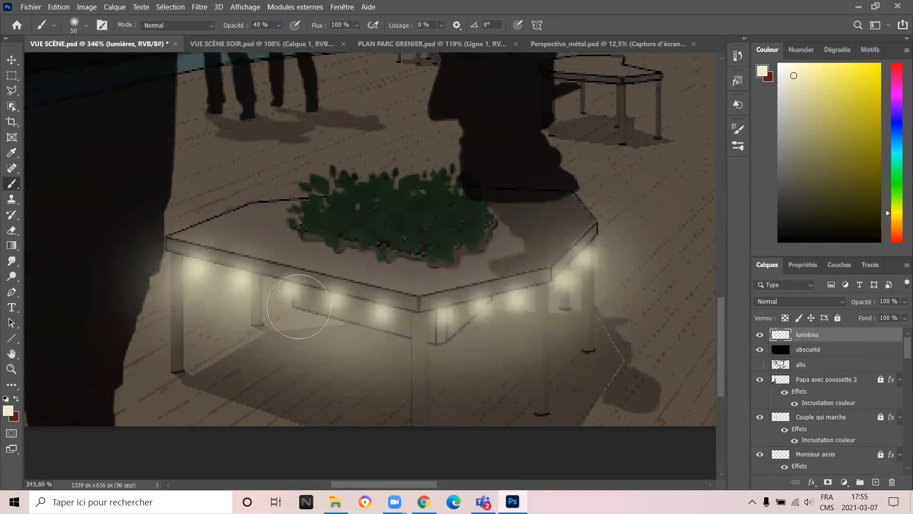
pyautogui.click(293, 298)
pyautogui.click(337, 306)
pyautogui.click(377, 322)
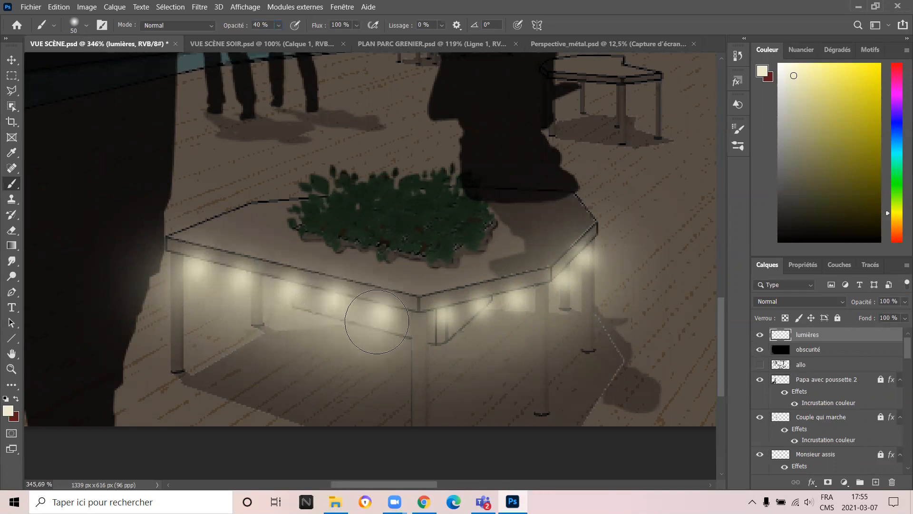
pyautogui.click(446, 320)
pyautogui.click(486, 311)
pyautogui.click(519, 302)
pyautogui.click(566, 291)
pyautogui.click(573, 286)
pyautogui.click(583, 268)
pyautogui.scroll(-4, 429, 248)
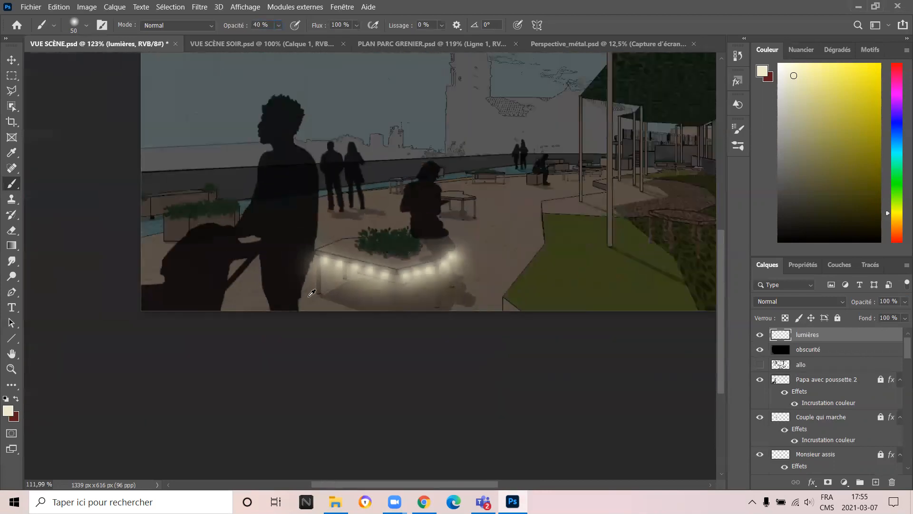
# Select the area over the foreground planter bench's top with the Polygonal Lasso and delete the light glow inside it.
pyautogui.scroll(3, 312, 292)
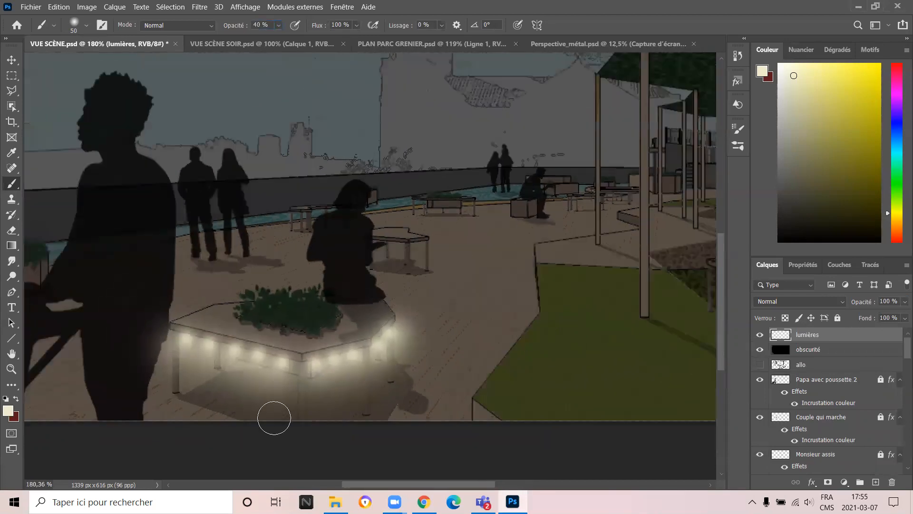
pyautogui.scroll(2, 212, 395)
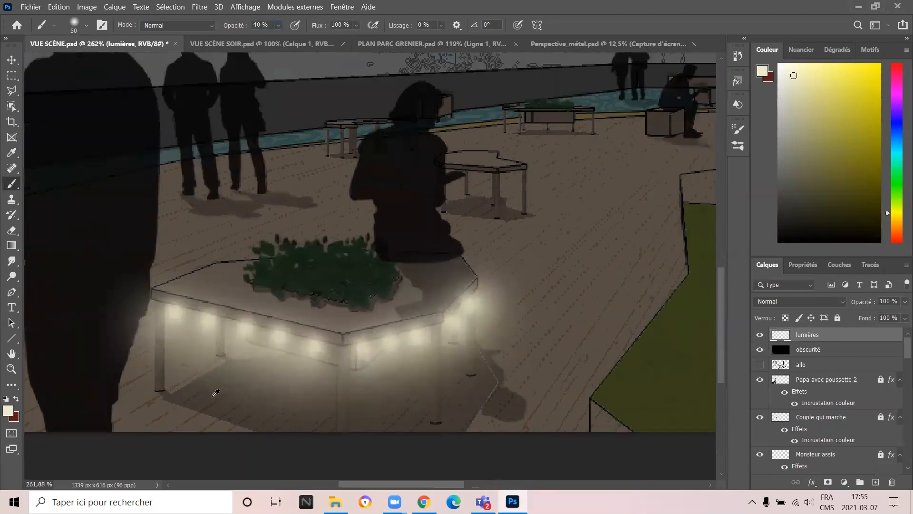
pyautogui.click(10, 92)
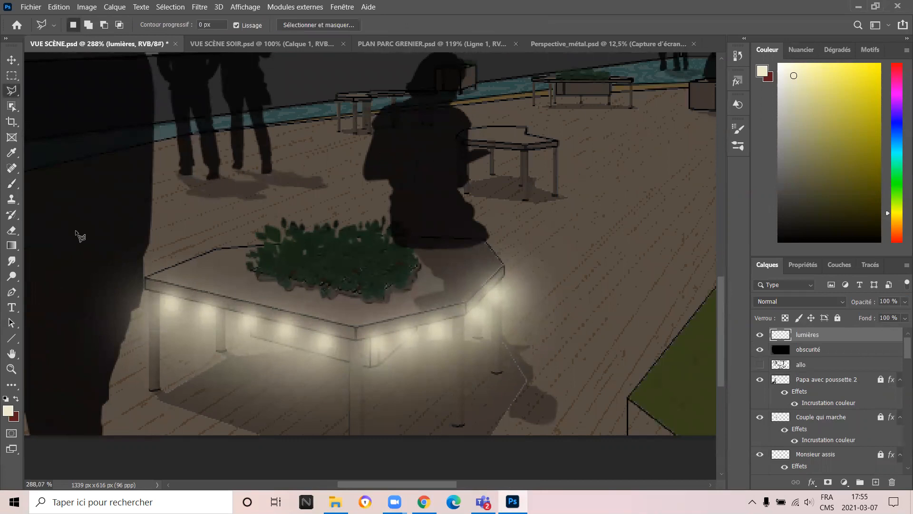
pyautogui.click(122, 279)
pyautogui.click(353, 339)
pyautogui.click(464, 315)
pyautogui.click(508, 275)
pyautogui.click(526, 228)
pyautogui.click(182, 126)
pyautogui.click(123, 279)
pyautogui.scroll(-3, 316, 252)
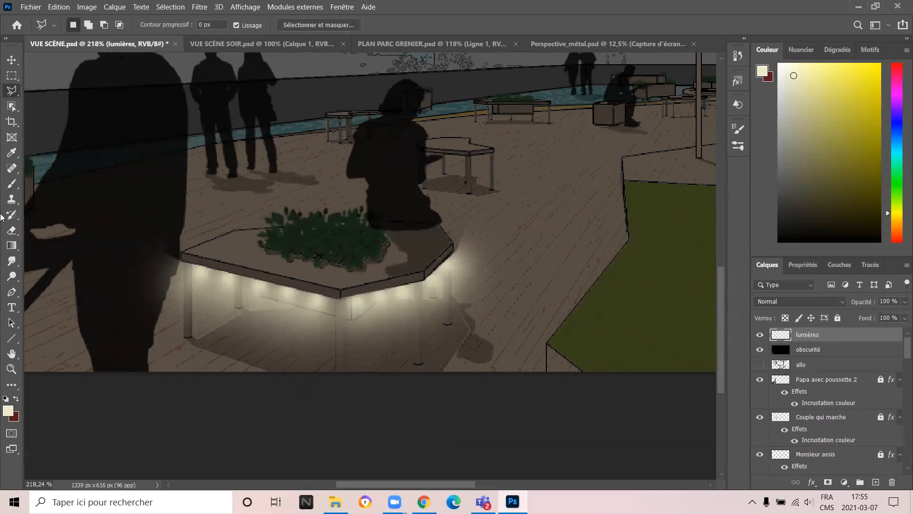
# Set the Eraser to a size of 15 px and an opacity of 50 %.
pyautogui.click(12, 231)
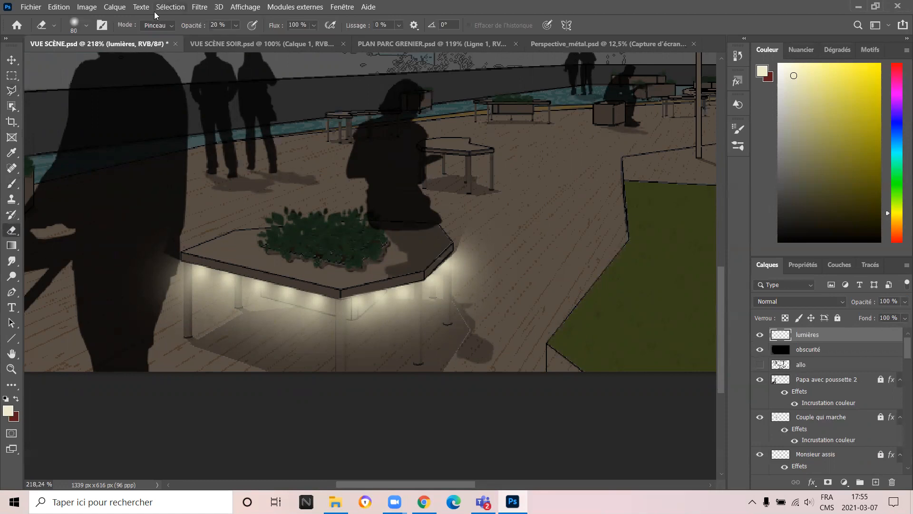
pyautogui.click(87, 26)
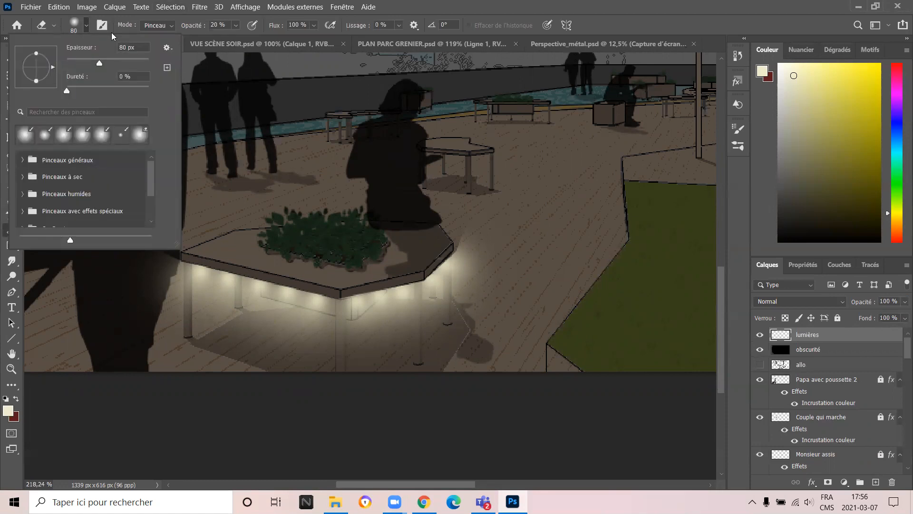
pyautogui.click(120, 48)
pyautogui.write('15')
pyautogui.press('Return')
pyautogui.moveTo(229, 26); pyautogui.dragTo(192, 27)
pyautogui.write('50')
pyautogui.press('Return')
# Partly erase the glow covering the foreground planter bench's front-corner leg and its two right-hand legs.
pyautogui.scroll(2, 174, 285)
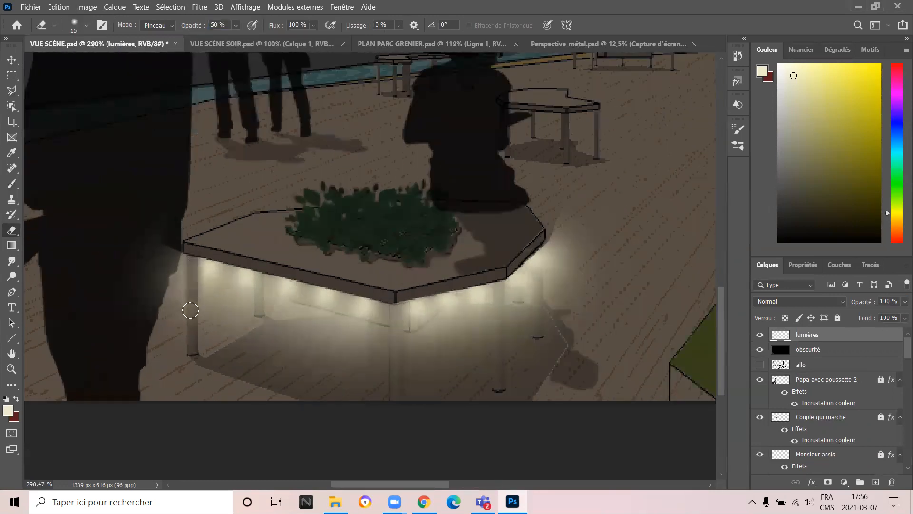
pyautogui.moveTo(400, 306); pyautogui.dragTo(396, 419)
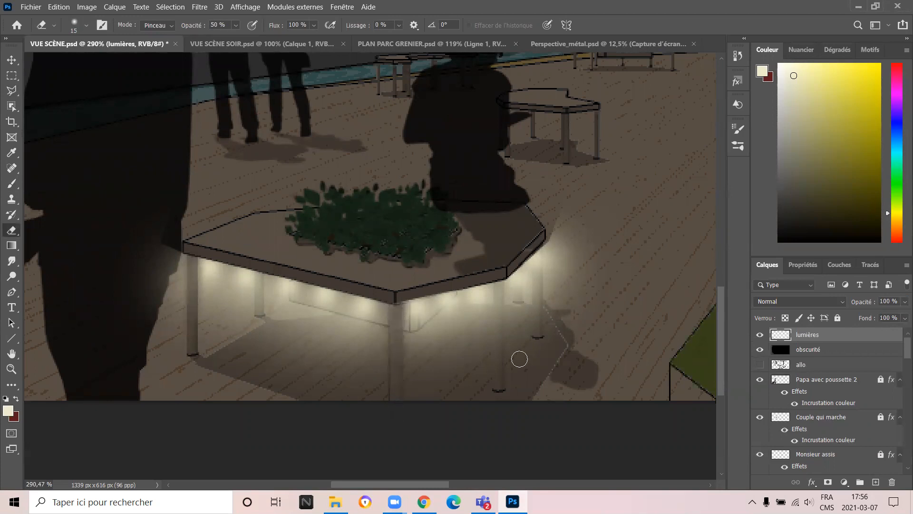
pyautogui.moveTo(504, 285); pyautogui.dragTo(505, 391)
pyautogui.moveTo(542, 238); pyautogui.dragTo(547, 328)
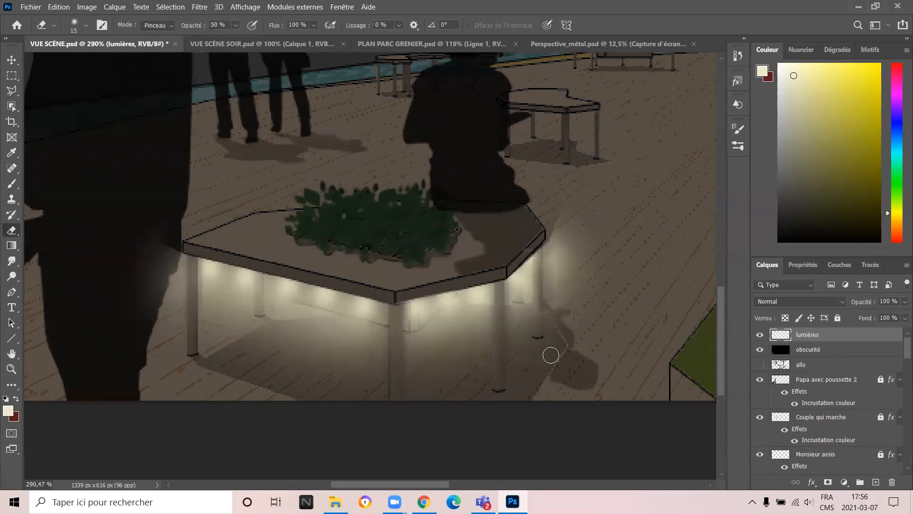
# Examine the lit foreground planter bench up close and within the whole night scene.
pyautogui.scroll(-2, 550, 215)
pyautogui.scroll(2, 561, 269)
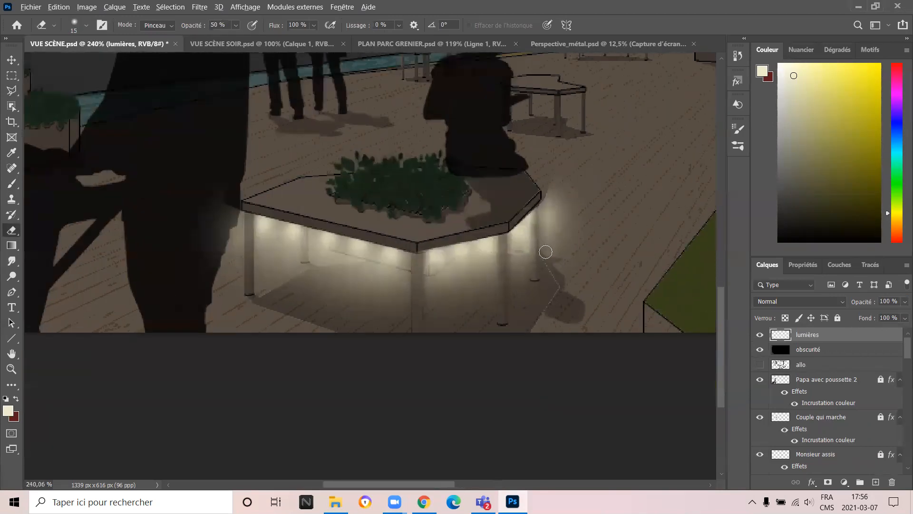
pyautogui.scroll(-3, 544, 253)
pyautogui.scroll(4, 340, 262)
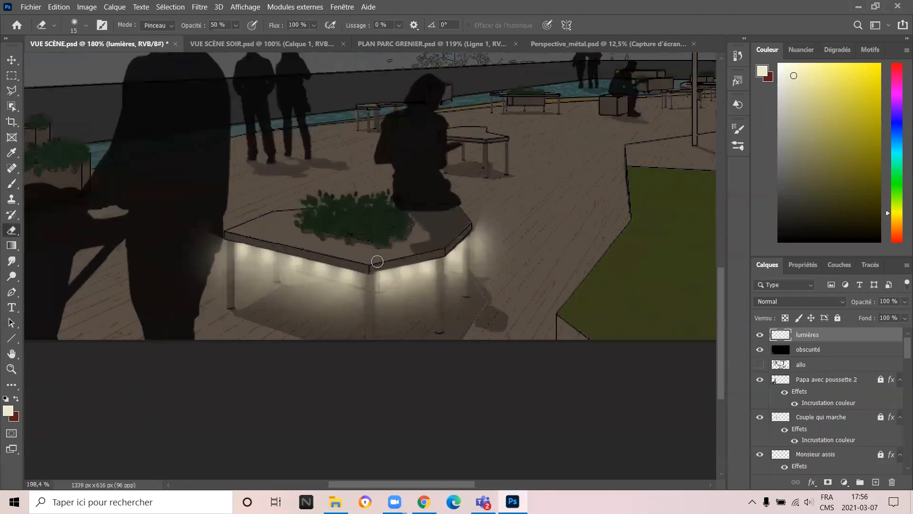
pyautogui.scroll(-2, 375, 261)
pyautogui.scroll(2, 375, 260)
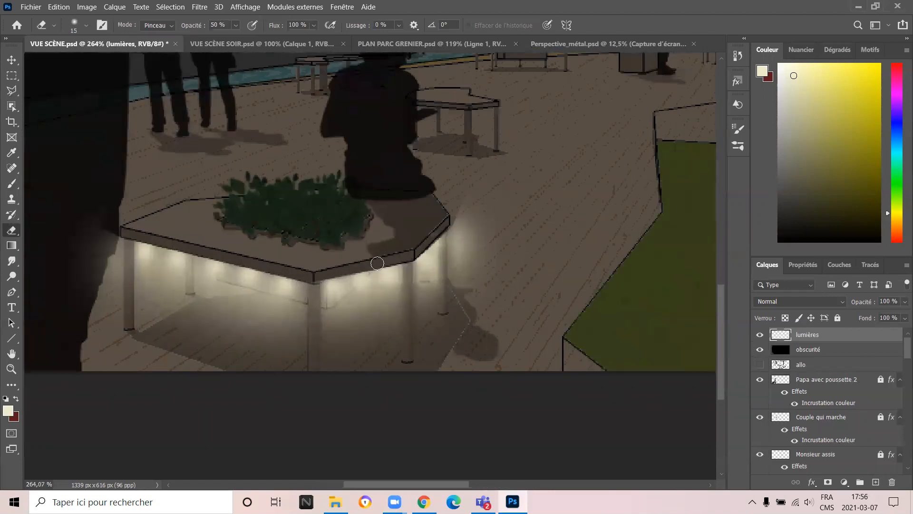
pyautogui.scroll(-3, 386, 276)
pyautogui.scroll(-4, 375, 305)
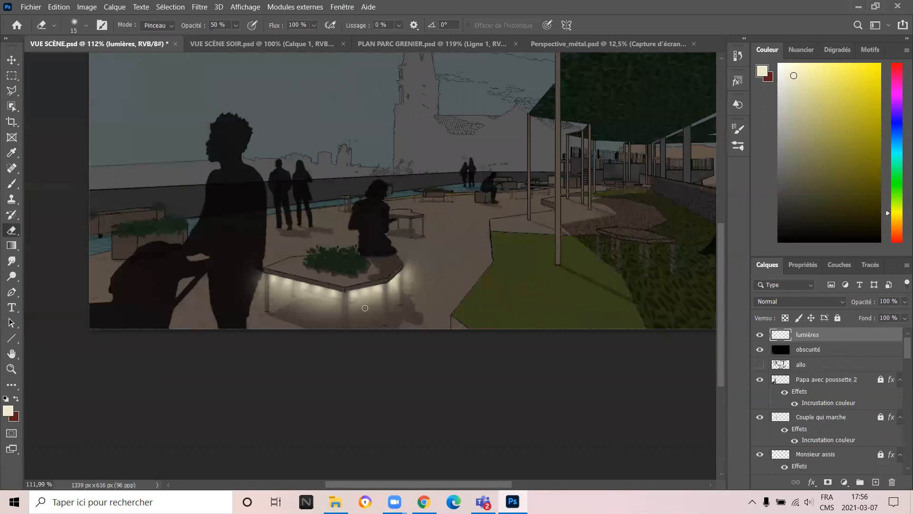
pyautogui.scroll(1, 311, 315)
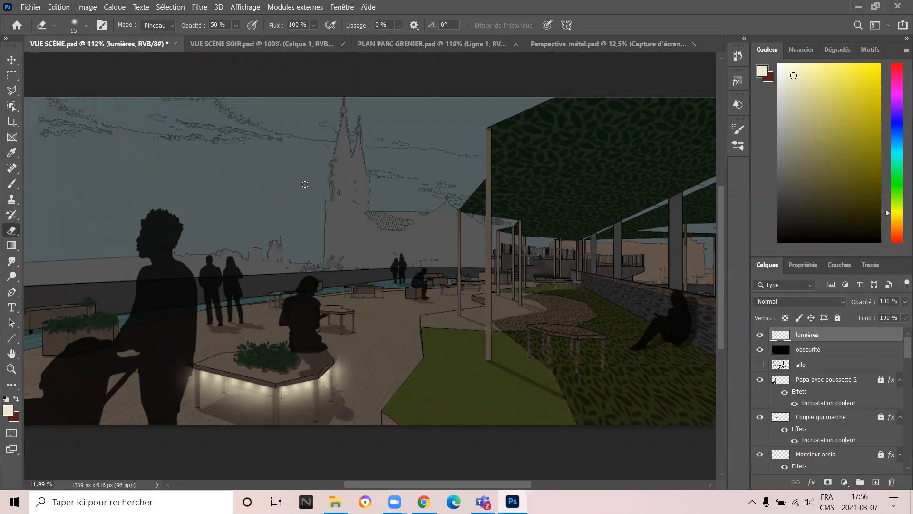
# Show VUE SCÈNE SOIR.psd and review its string lights, lit bench edges and glowing moon as a night scene example.
pyautogui.click(303, 49)
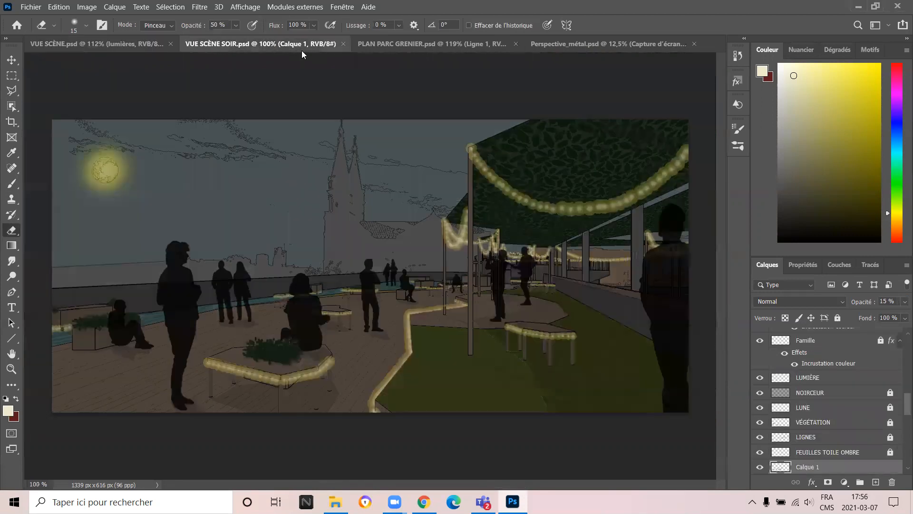
pyautogui.scroll(-1, 248, 188)
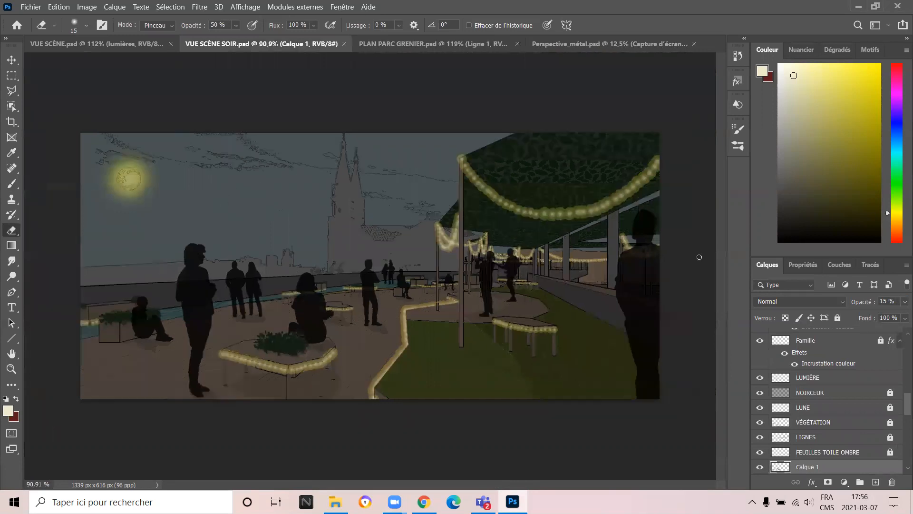
pyautogui.scroll(-1, 700, 257)
pyautogui.scroll(2, 449, 262)
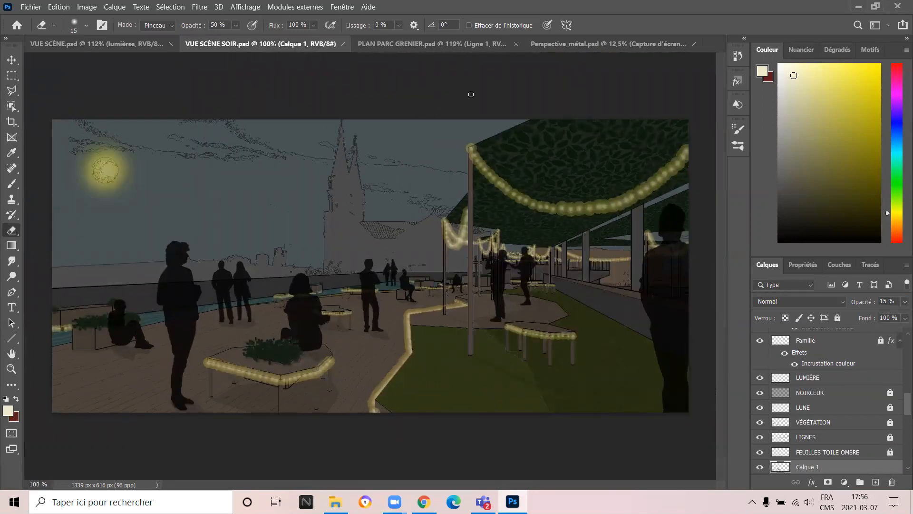
pyautogui.click(19, 62)
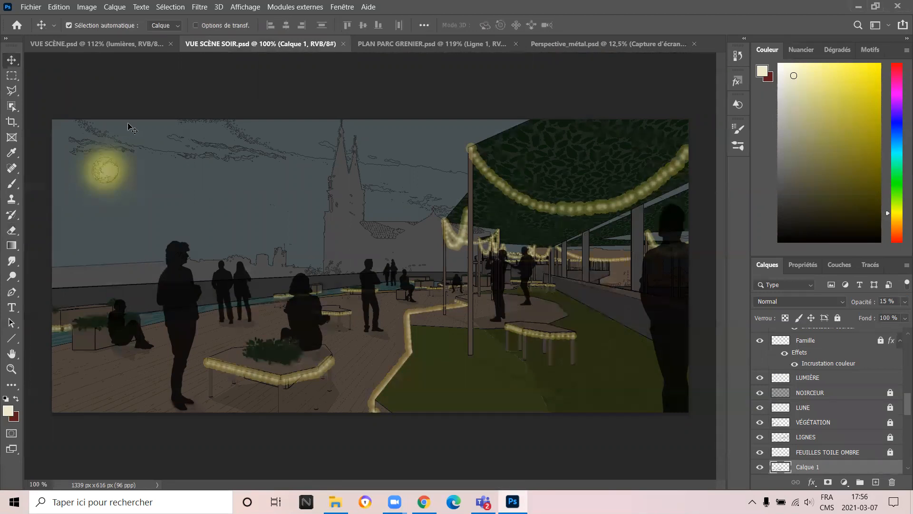
# Show Perspective_métal.psd and compare its day and night versions by hiding and reshowing the Capture d'écran (584) layer.
pyautogui.click(583, 44)
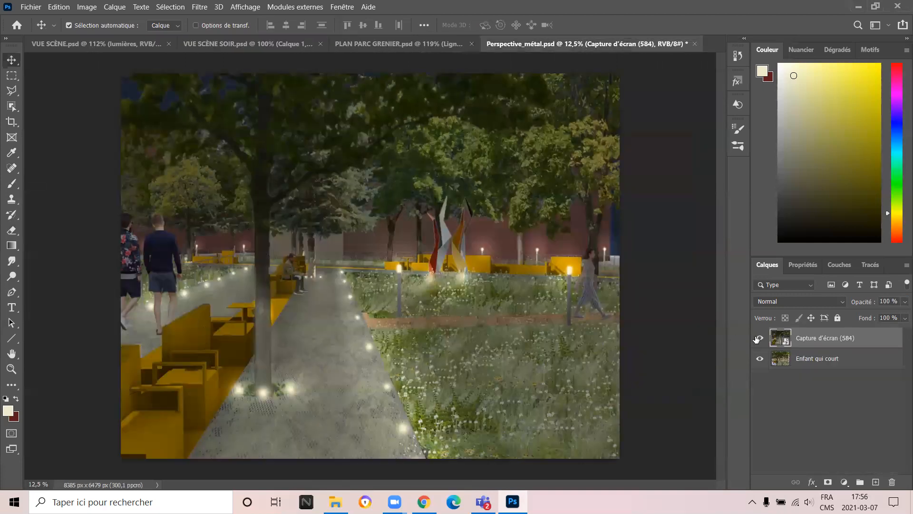
pyautogui.click(759, 338)
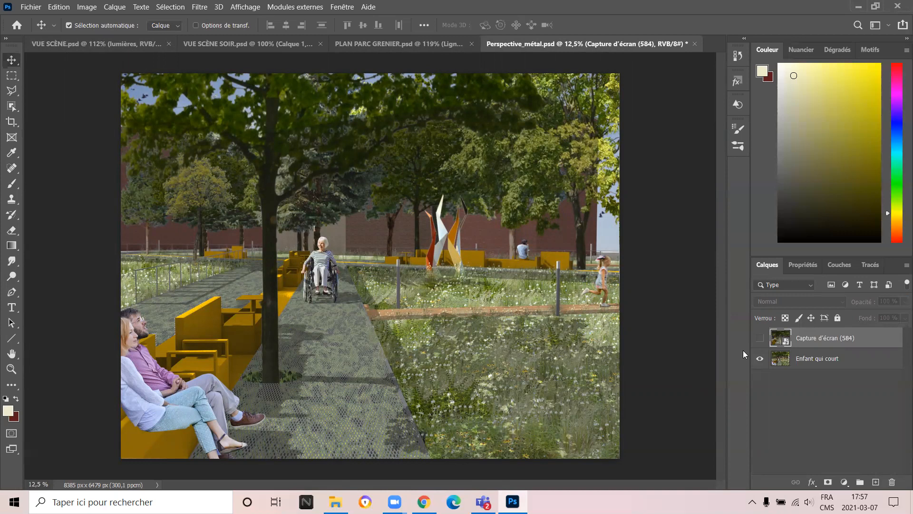
pyautogui.click(761, 338)
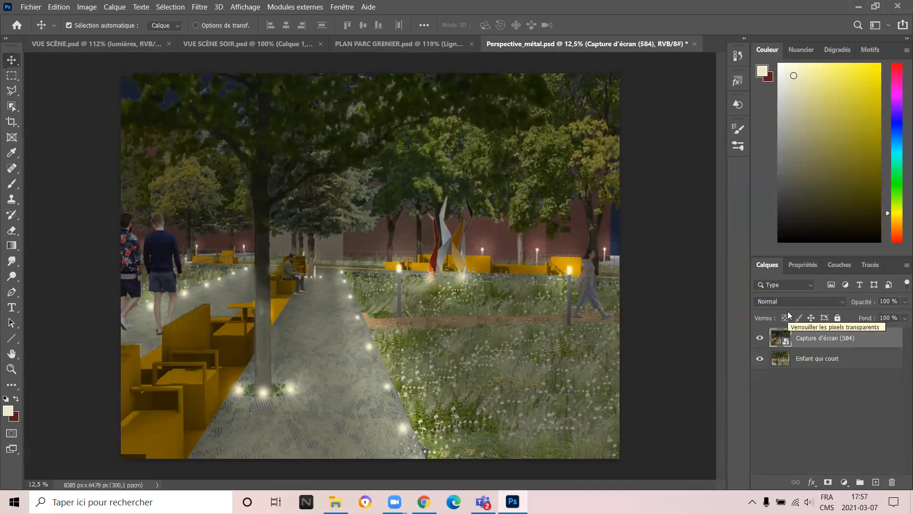
# Review the dotted path lights and lamp glows in PLAN PARC GRENIER.psd and return to VUE SCÈNE SOIR.psd.
pyautogui.click(421, 43)
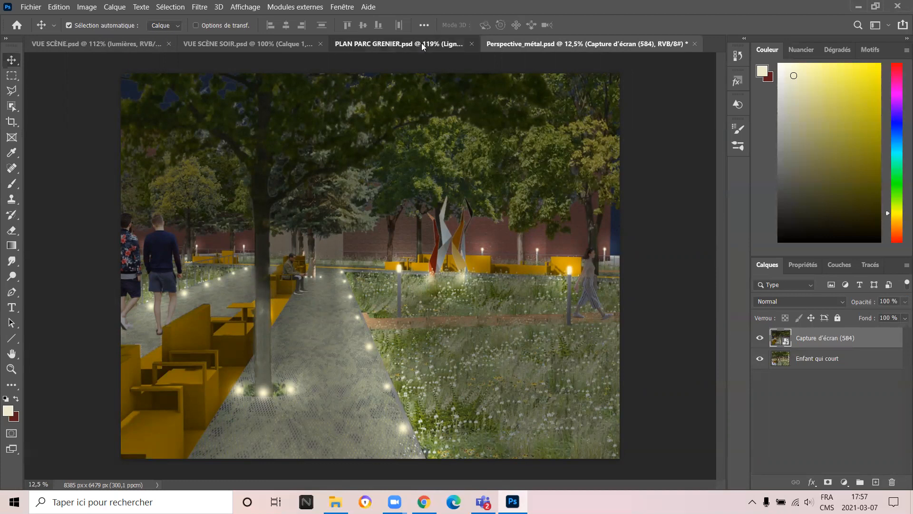
pyautogui.hscroll(2, 147, 252)
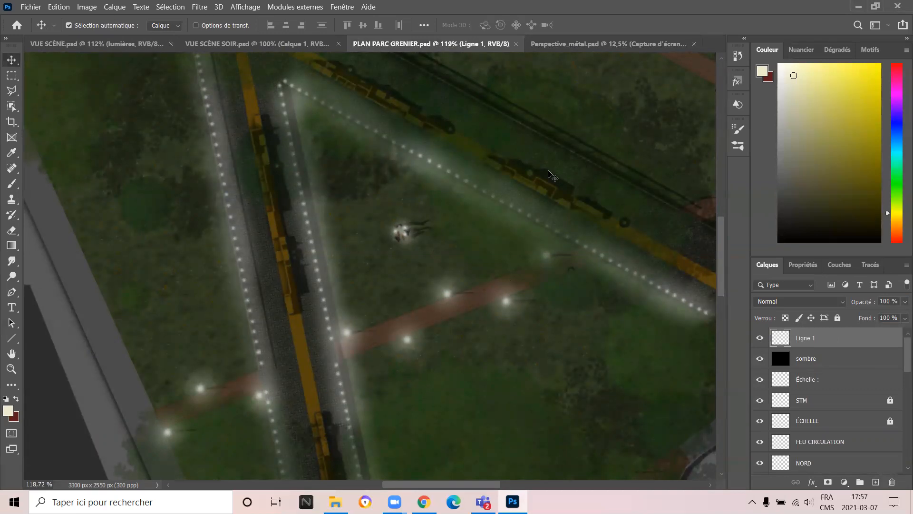
pyautogui.click(261, 43)
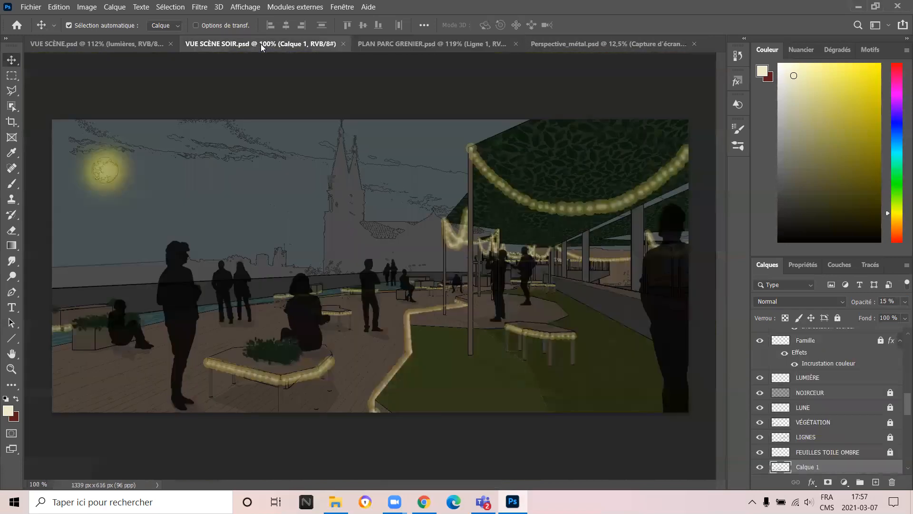